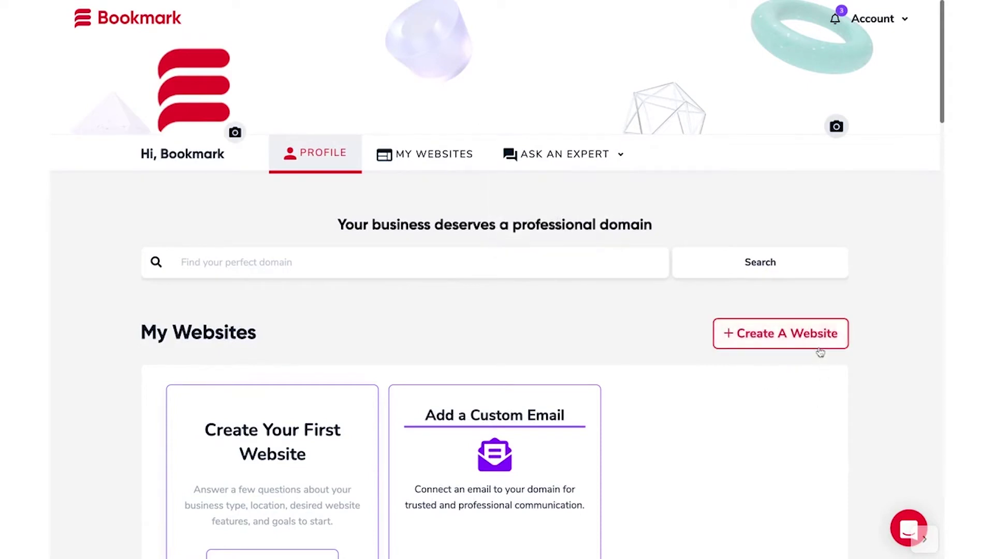
Go to the MY WEBSITES page from the account profile header.
left_click(443, 164)
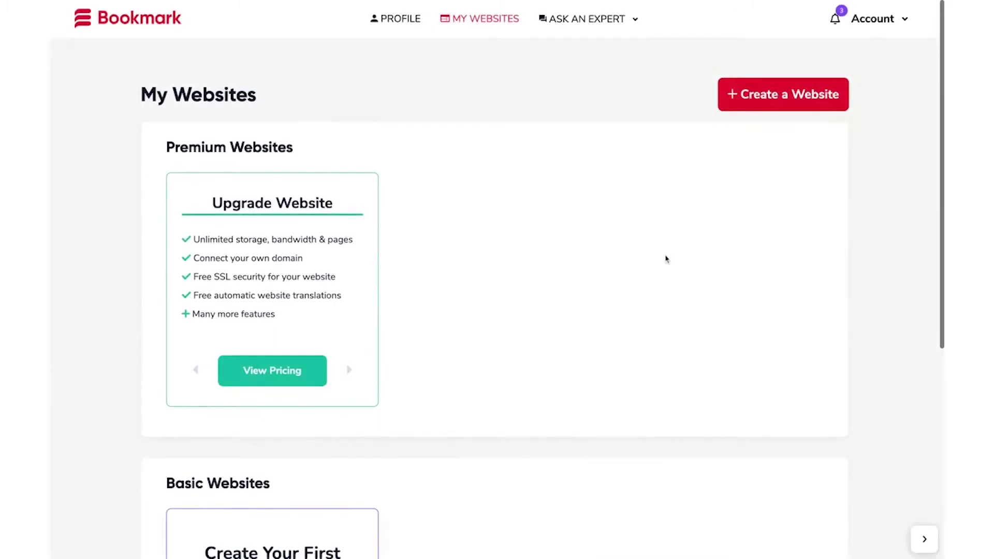
Create a new website and choose Coffee Shops as its business category.
left_click(788, 106)
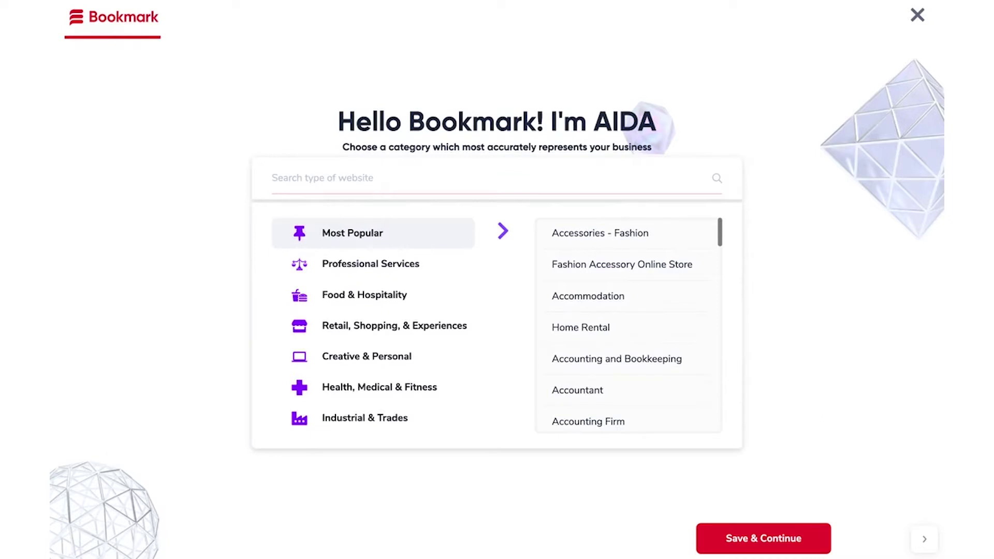
left_click(607, 181)
type("coffee")
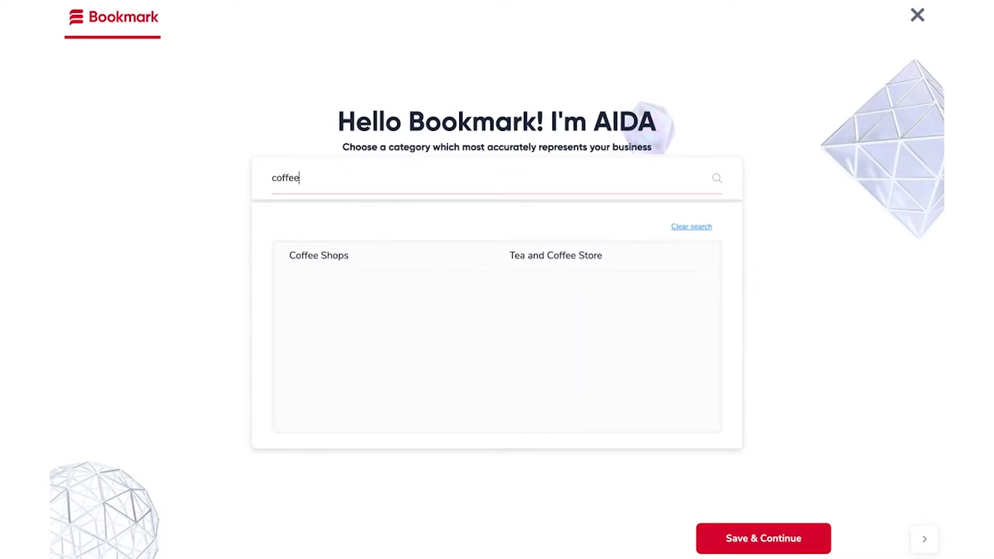
left_click(364, 259)
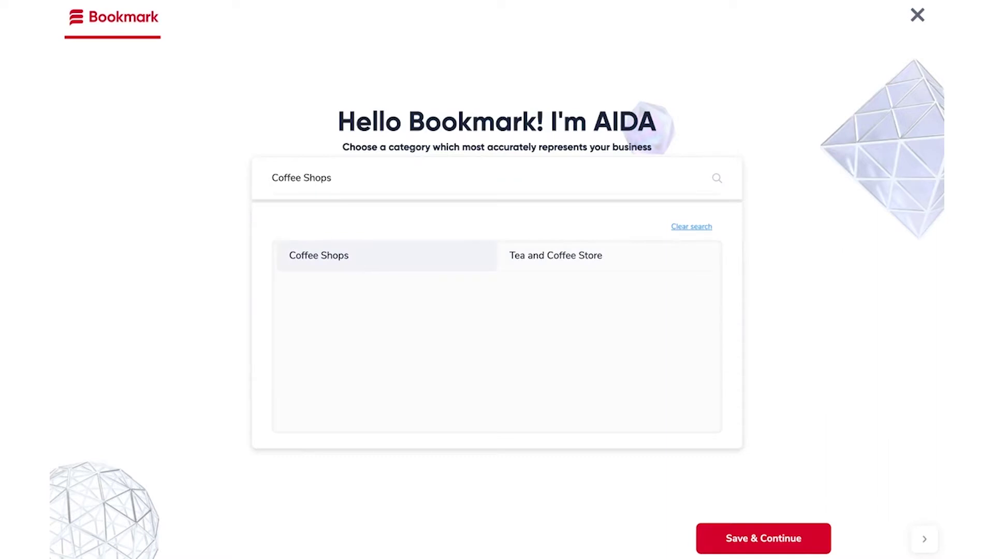
left_click(741, 535)
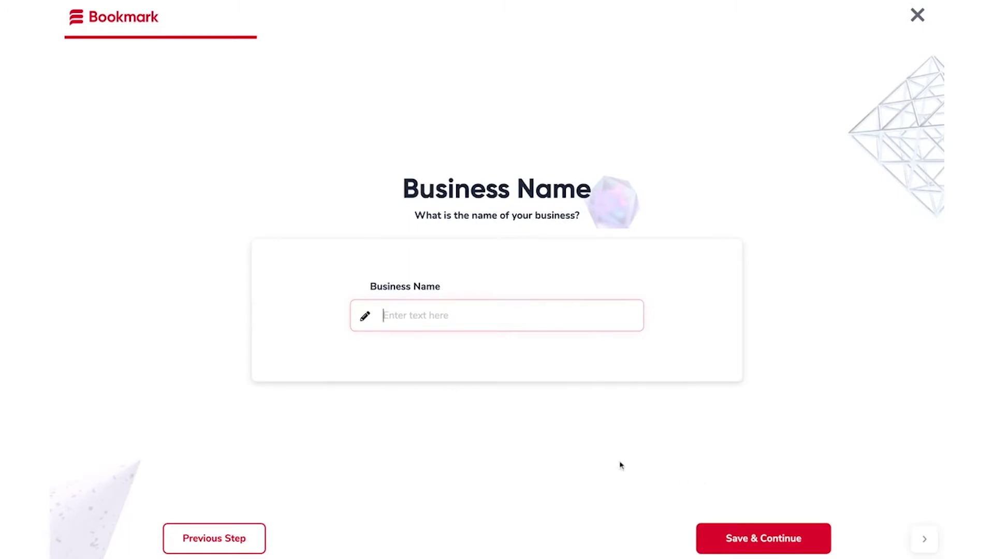
Name the business 'Coffee Shop' and accept the business details with country Canada.
type("Coffee Shop")
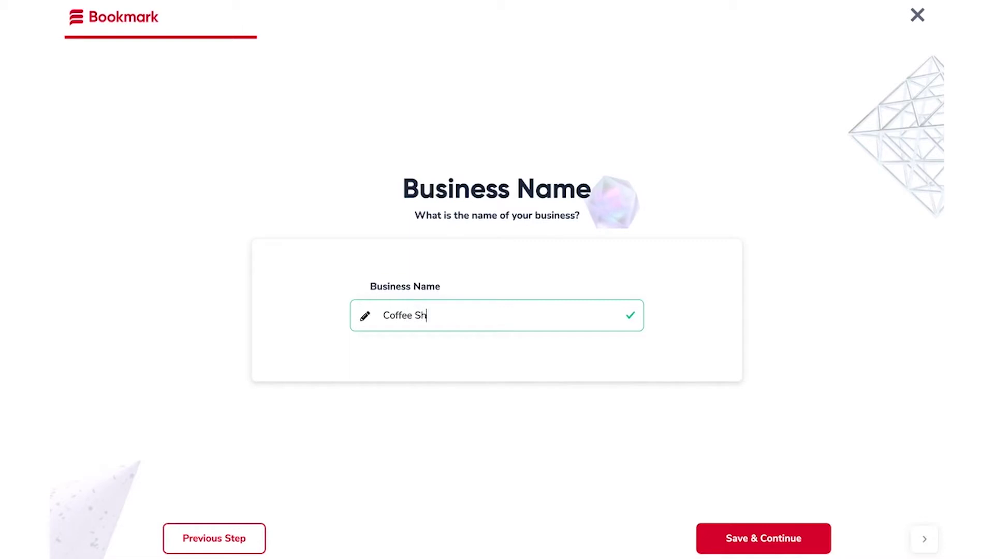
left_click(732, 539)
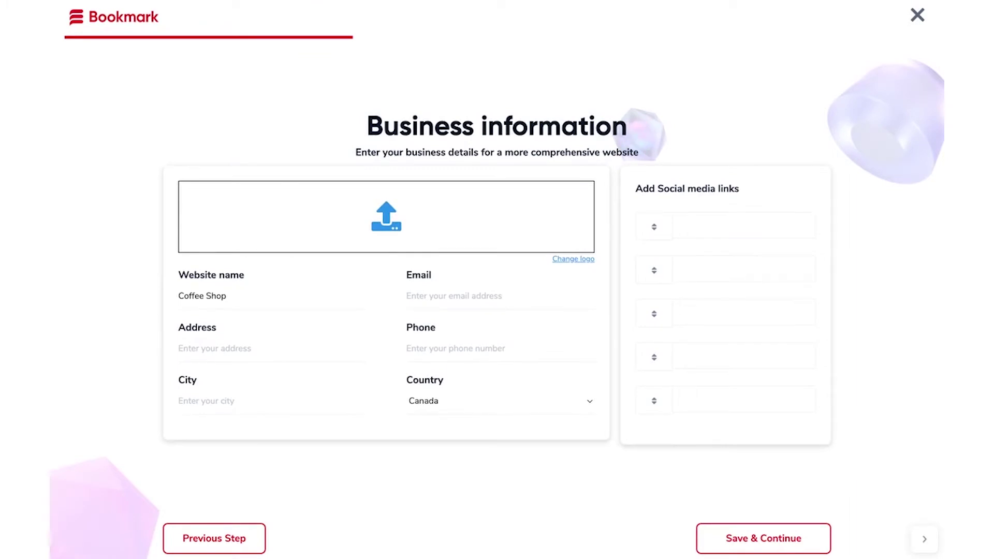
left_click(720, 540)
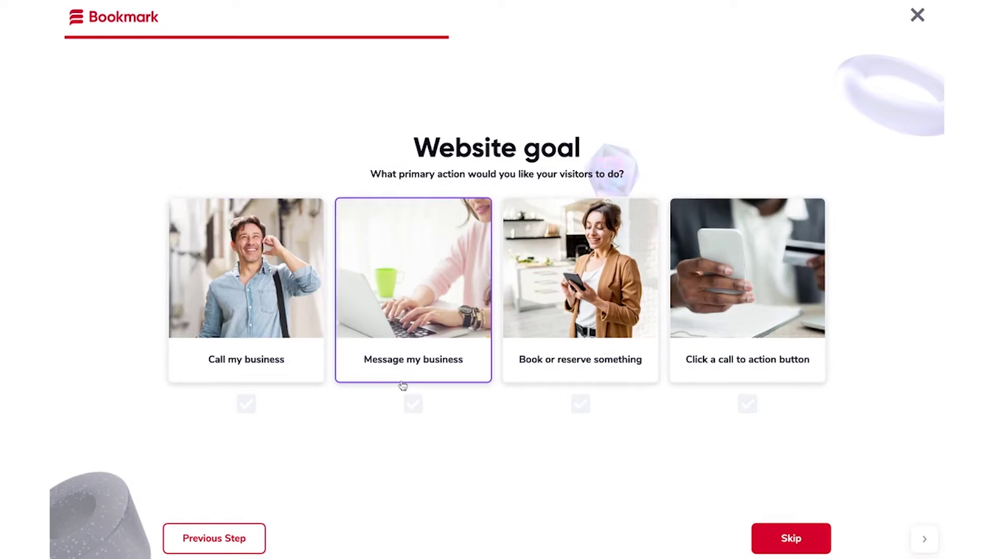
Set the website goal to 'Click a call to action button' and add Custom Blog as a feature.
left_click(712, 380)
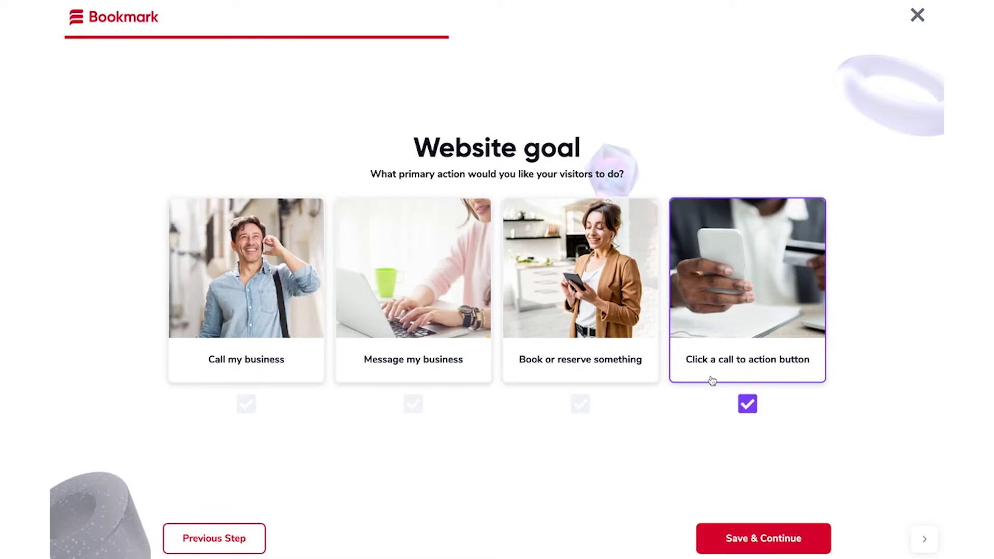
left_click(737, 538)
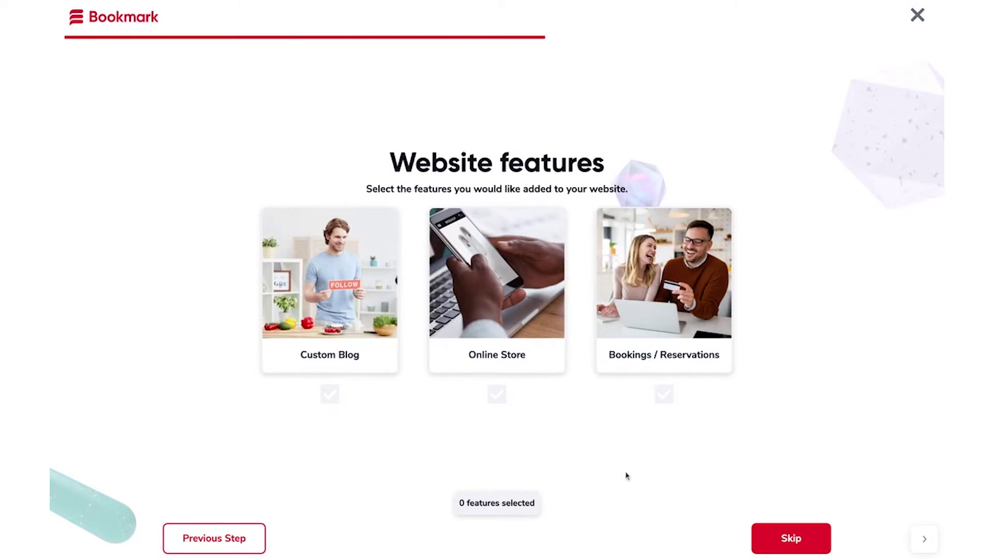
left_click(370, 369)
Save the features, choose the Minimal theme, and use a Top Menu Multi-Page structure.
left_click(713, 533)
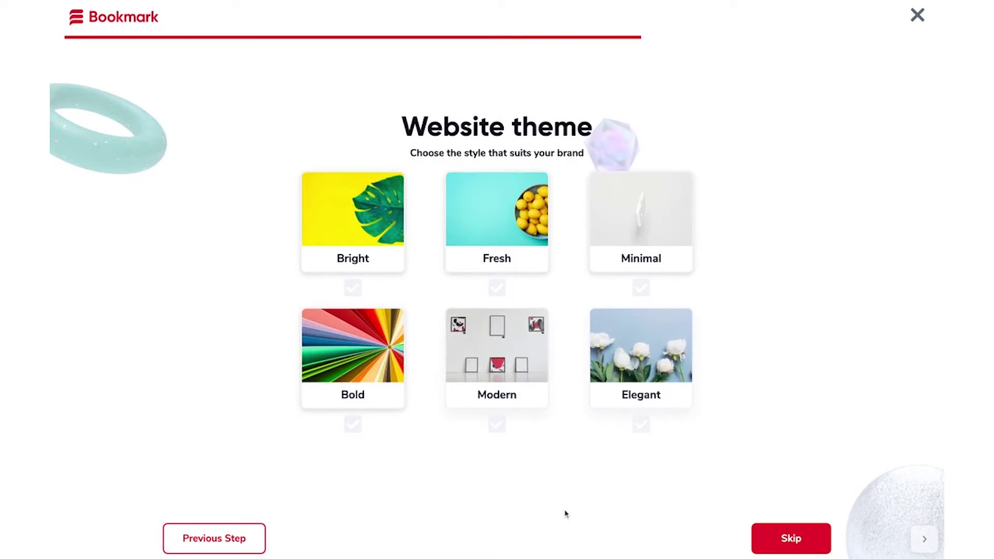
left_click(623, 260)
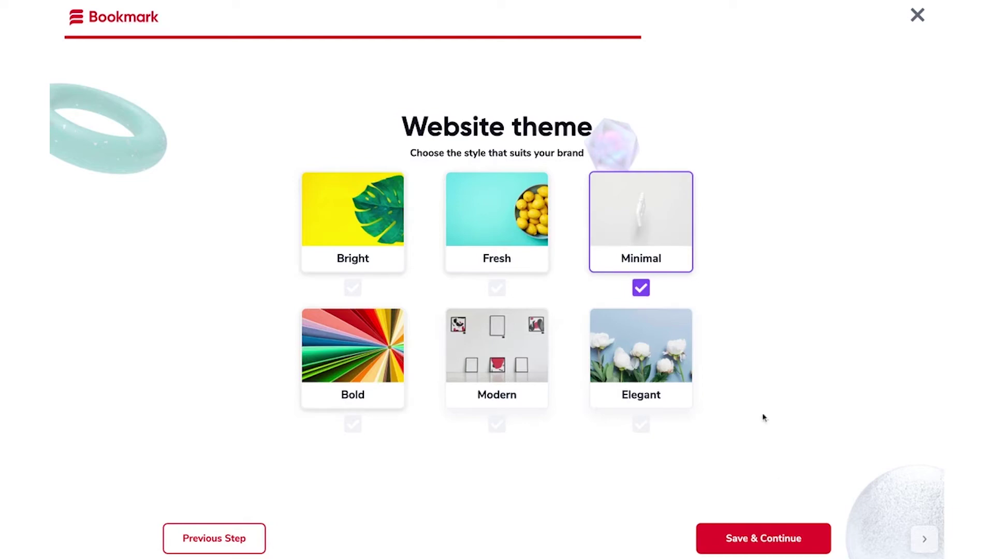
left_click(755, 536)
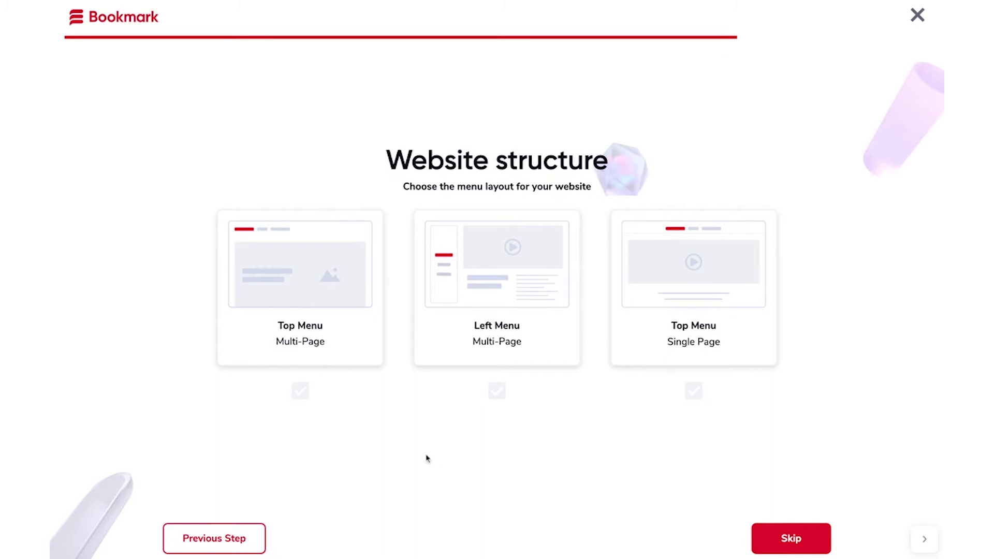
left_click(343, 350)
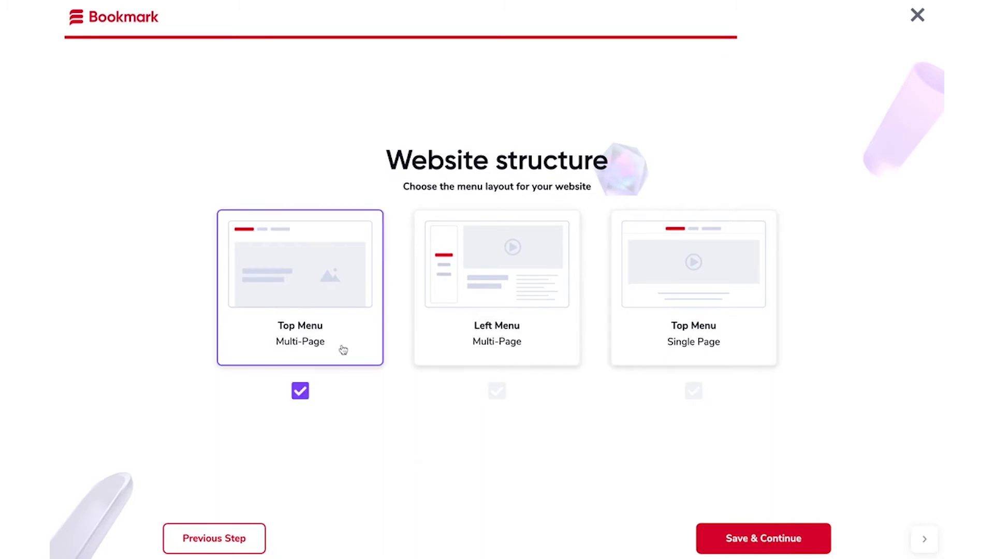
left_click(720, 539)
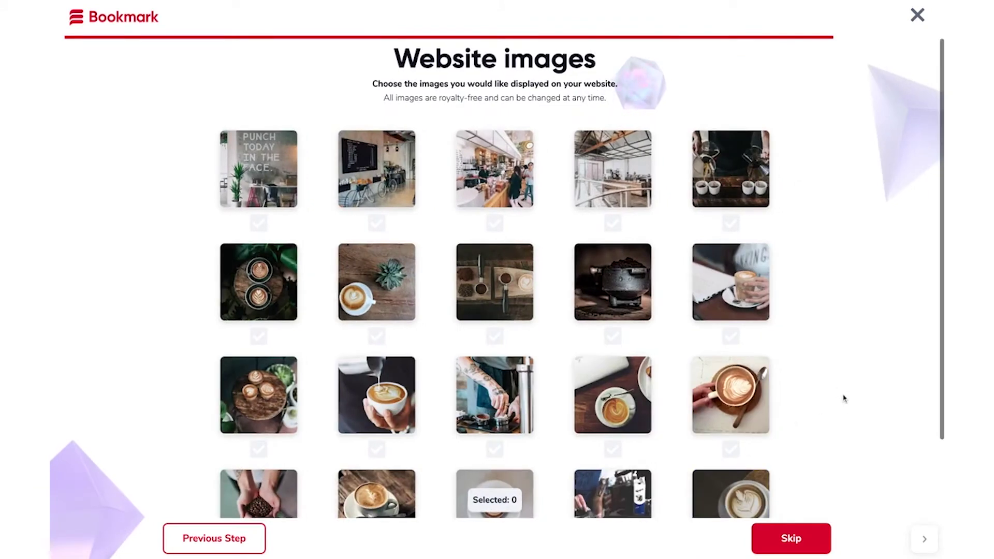
Select four coffee photos (café counter, two lattes, barista tamping, latte with spoon) and build the site yourself with AiDA.
left_click(495, 177)
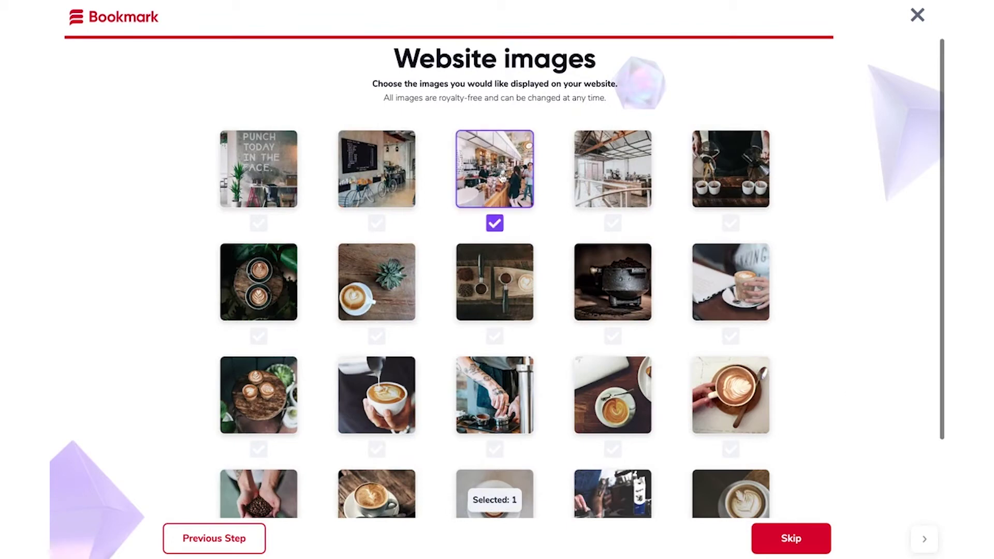
left_click(290, 278)
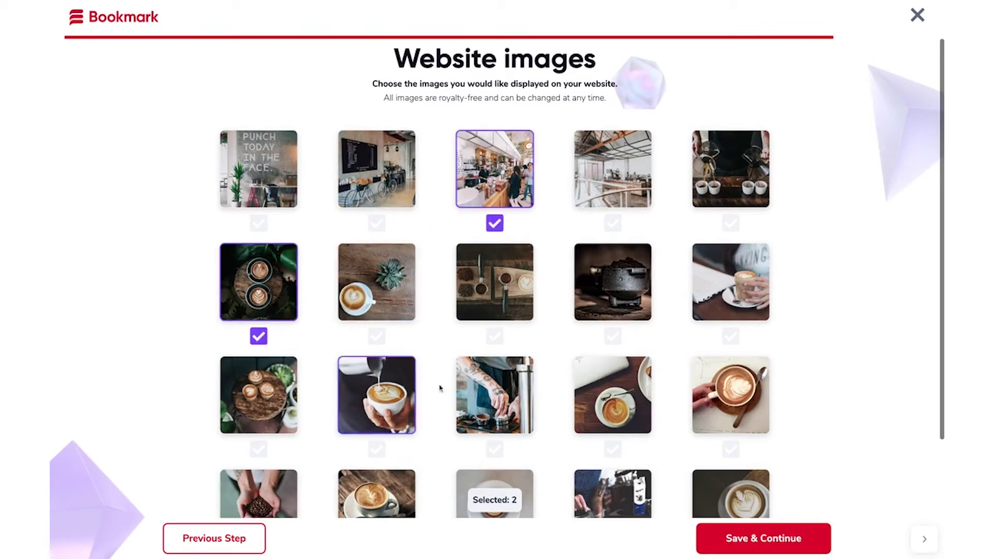
left_click(521, 388)
left_click(745, 394)
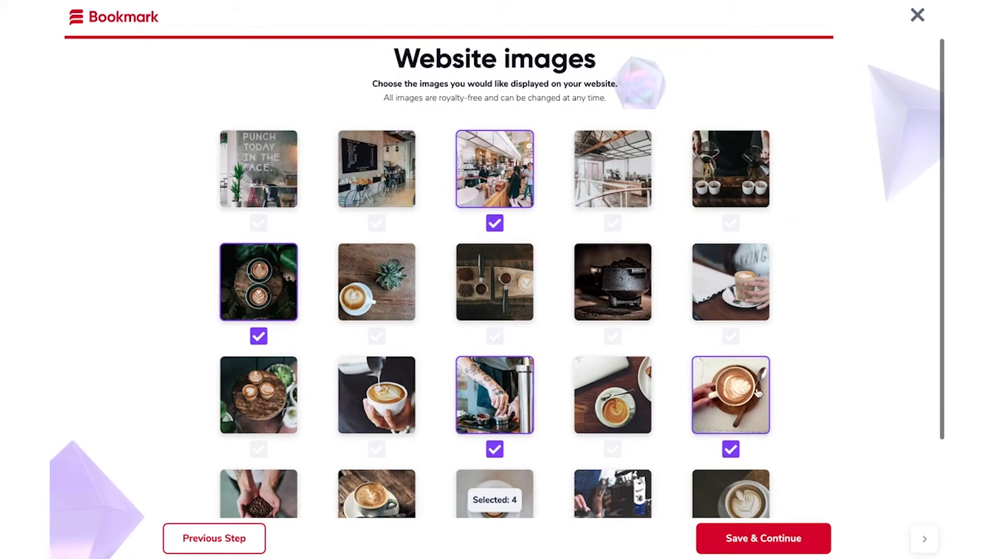
left_click(727, 539)
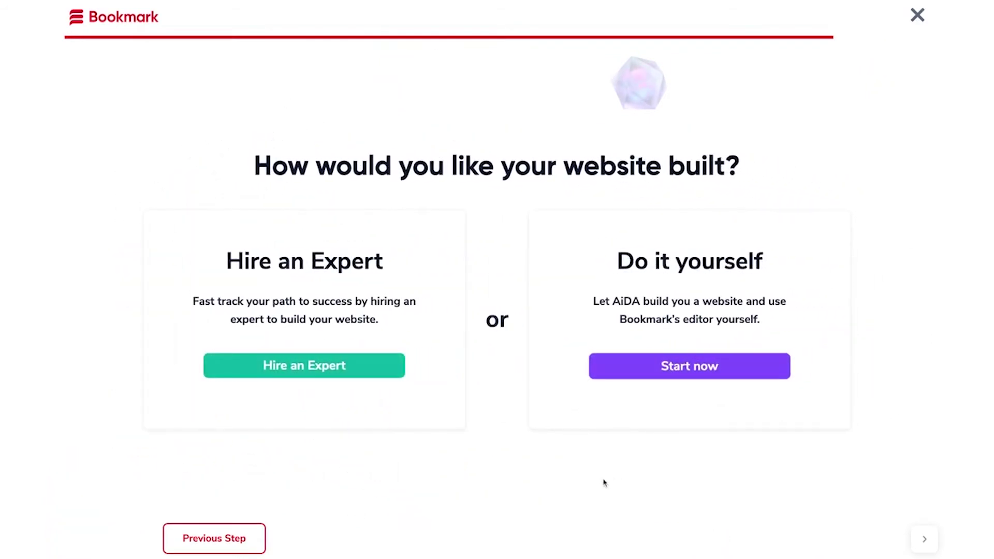
left_click(634, 370)
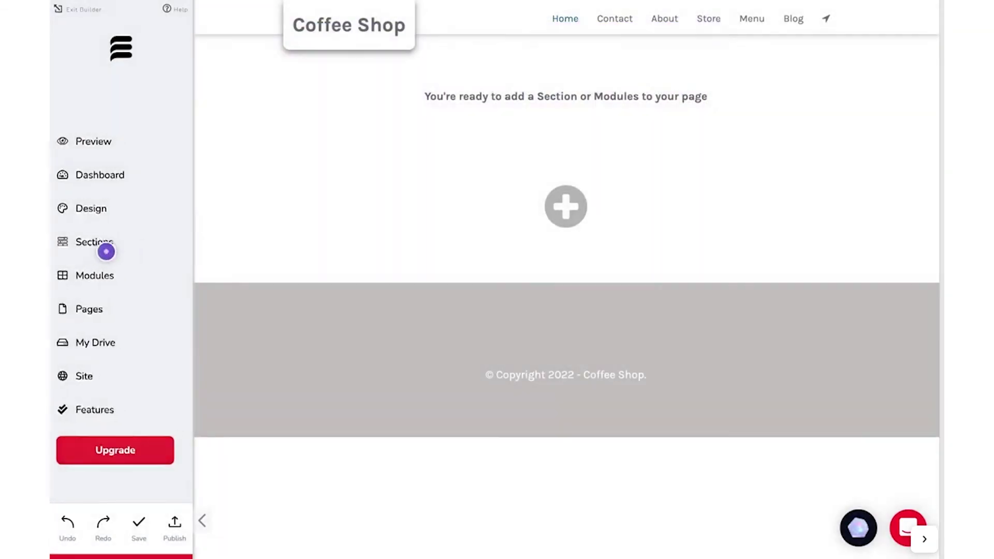
Add checklist and Find Us social media section layouts to the Coffee Shop home page.
left_click(105, 249)
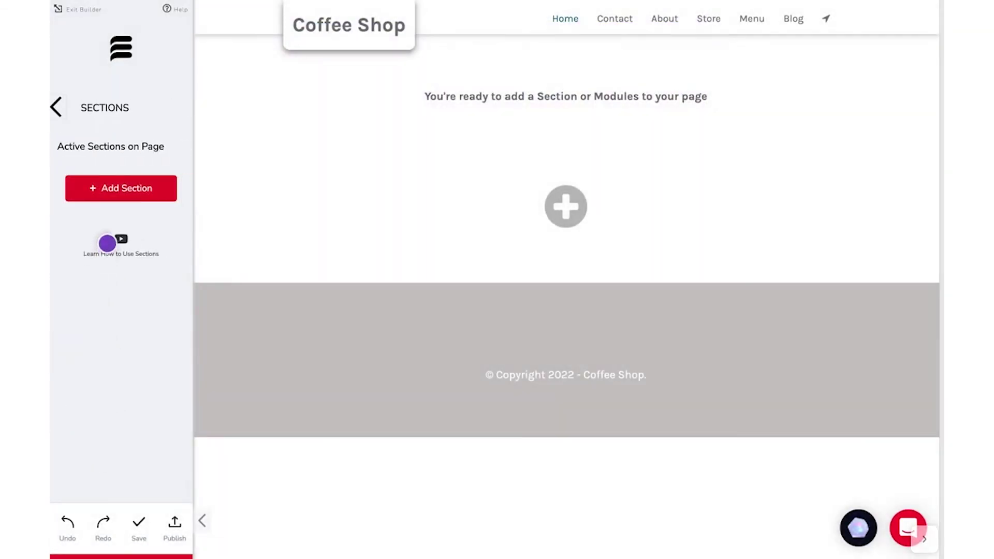
left_click(113, 195)
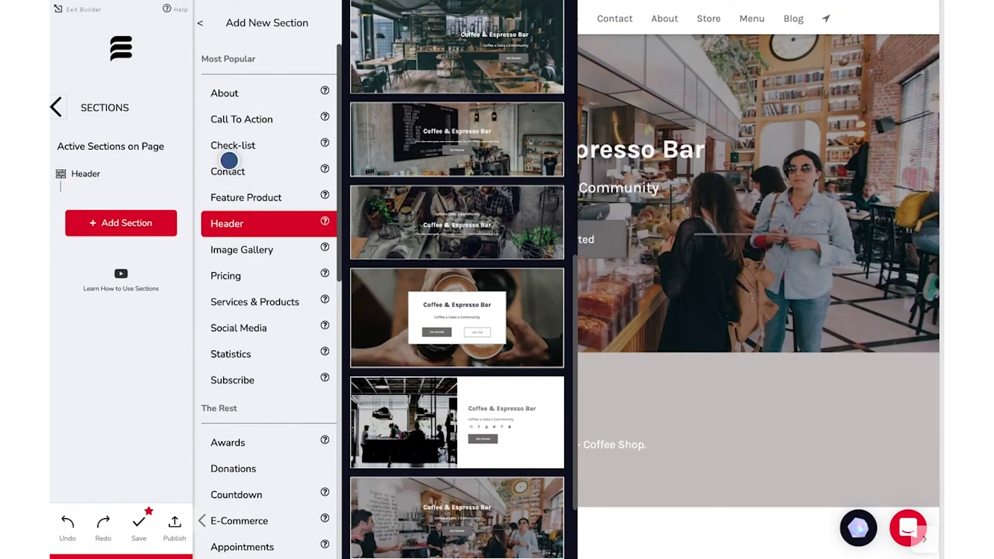
left_click(228, 155)
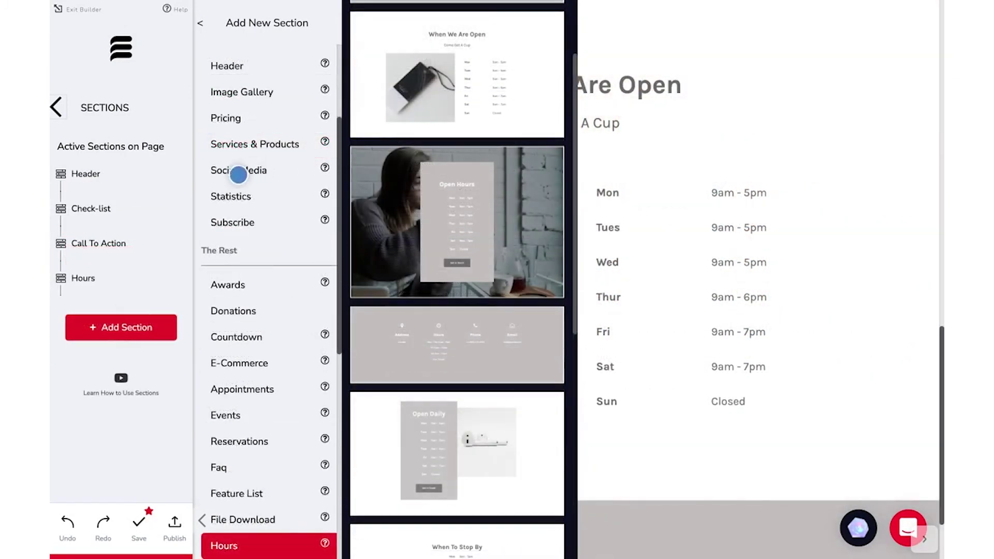
left_click(234, 174)
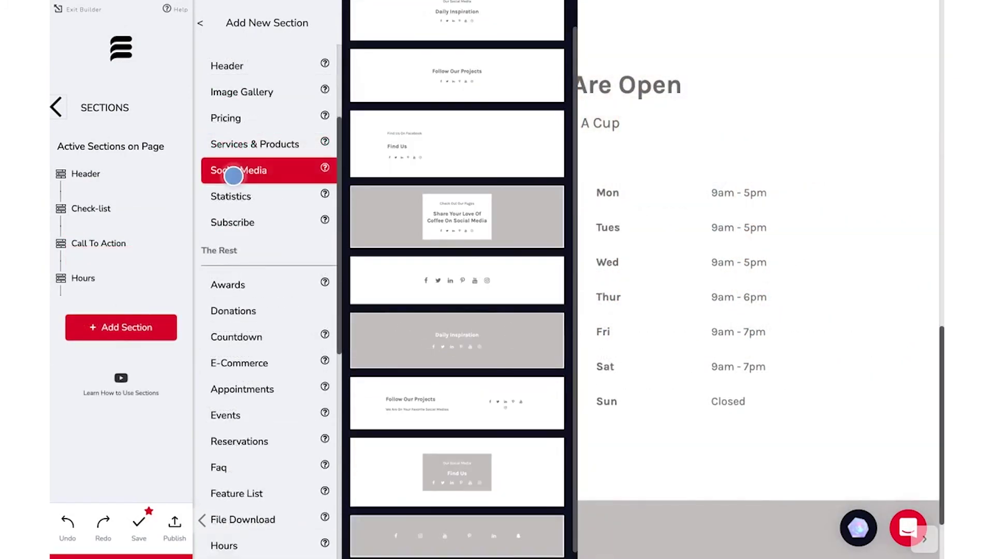
left_click(510, 470)
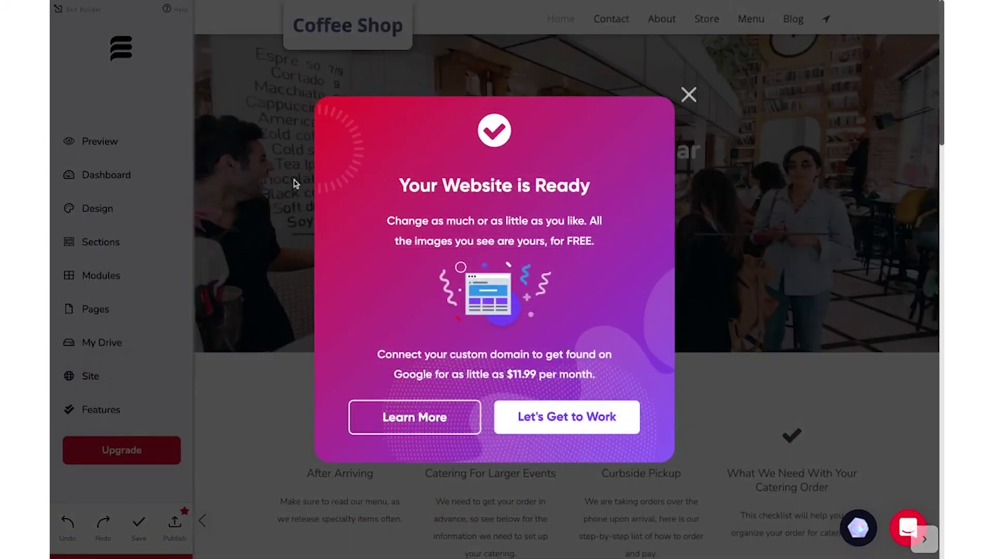
Dismiss the ready message, review the Coffee & Espresso Bar home page, and start editing it.
left_click(557, 431)
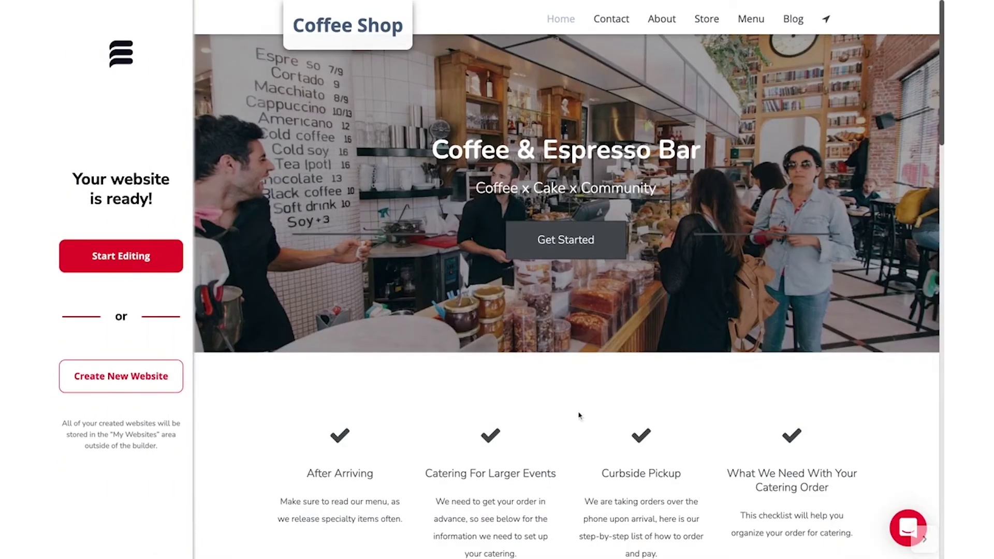
scroll(592, 403, "down", 10)
scroll(593, 400, "down", 10)
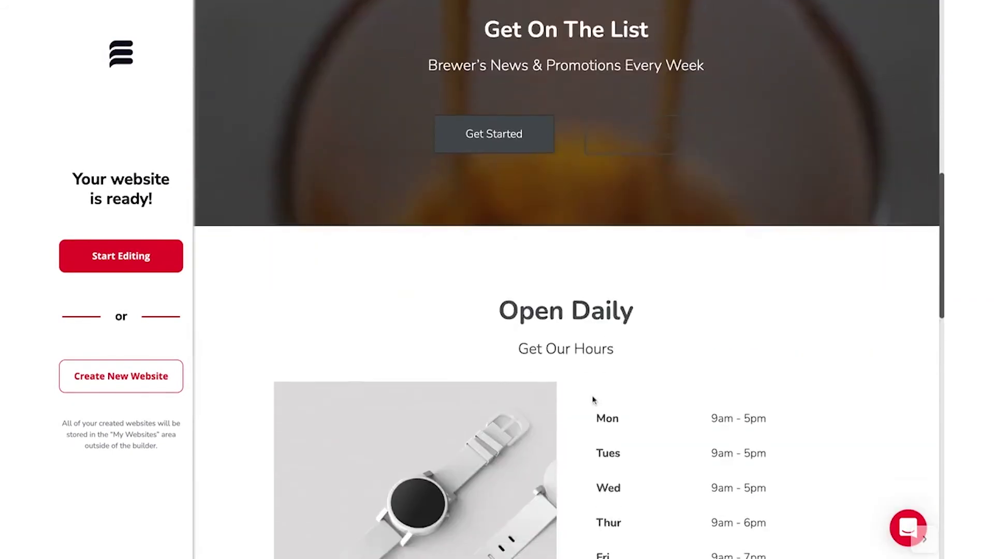
scroll(593, 400, "up", 13)
scroll(556, 394, "up", 8)
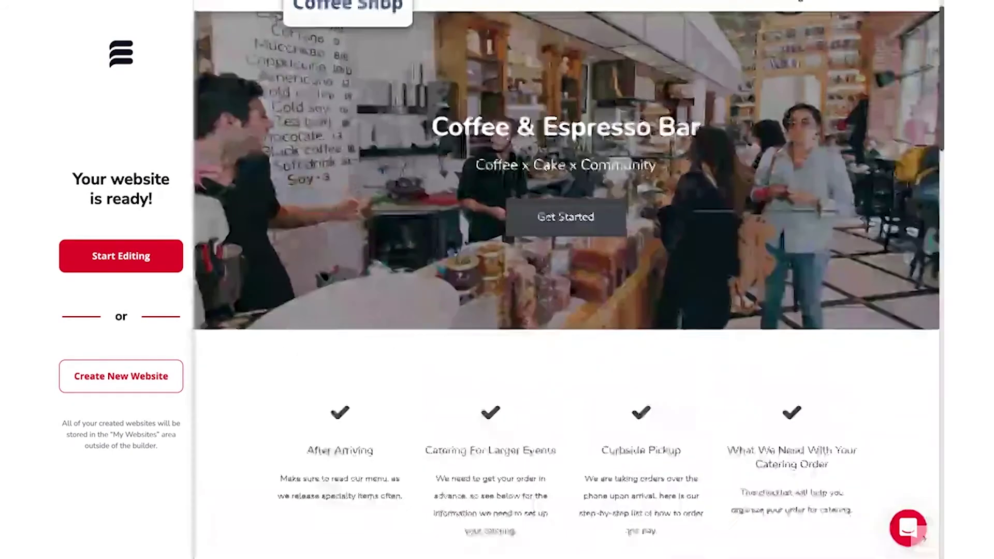
left_click(169, 266)
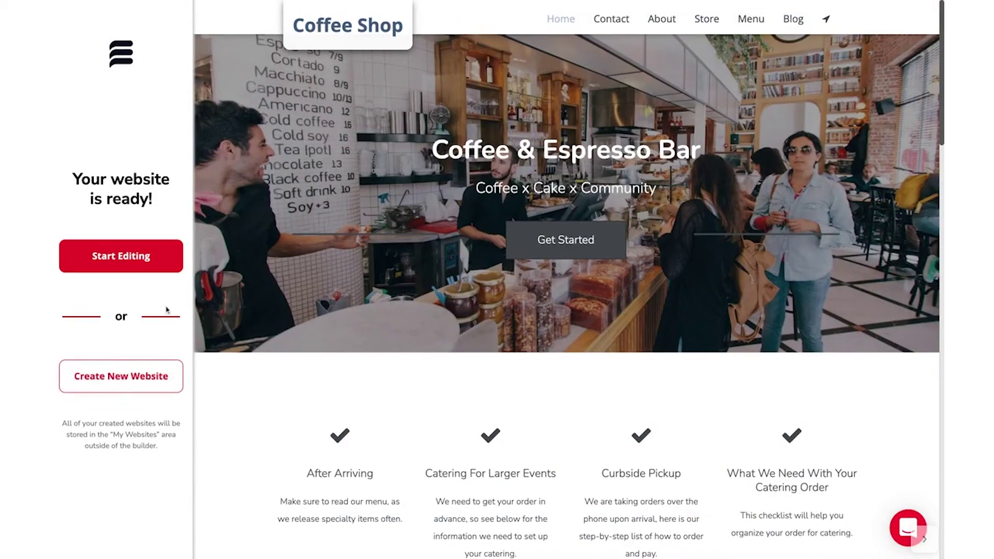
left_click(167, 259)
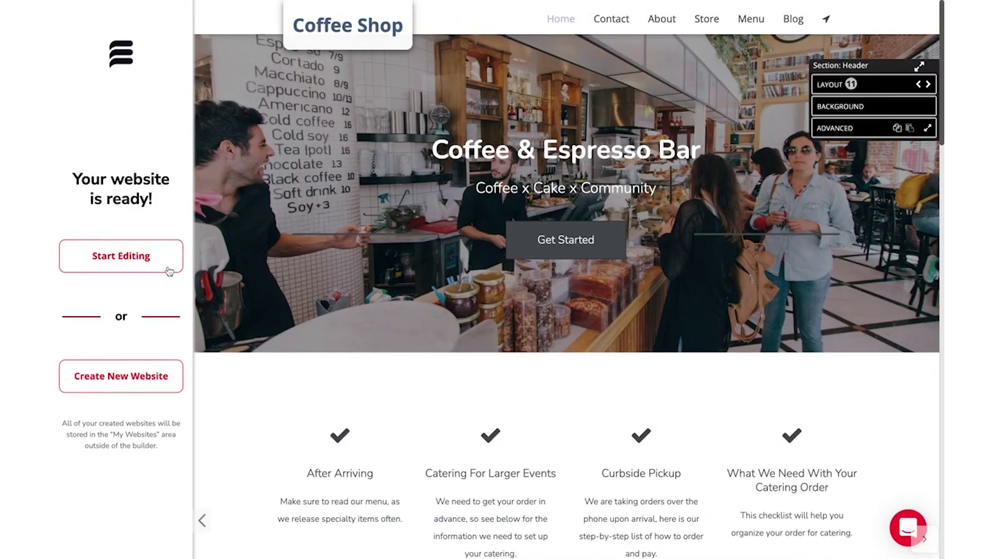